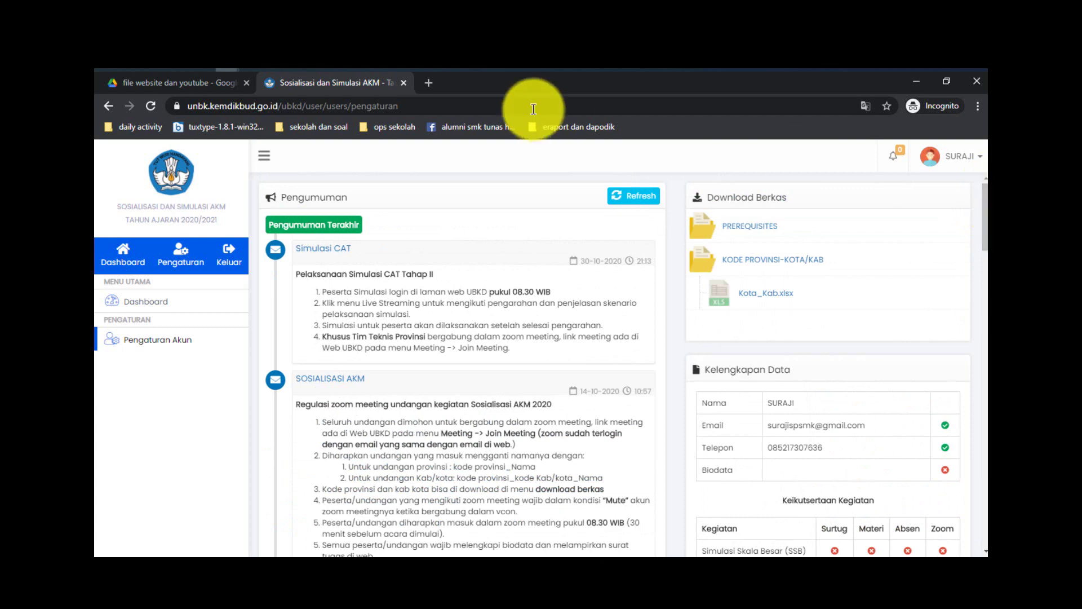
{"action": "mouse_move", "coordinate": [223, 31]}
{"action": "left_click", "coordinate": [191, 110]}
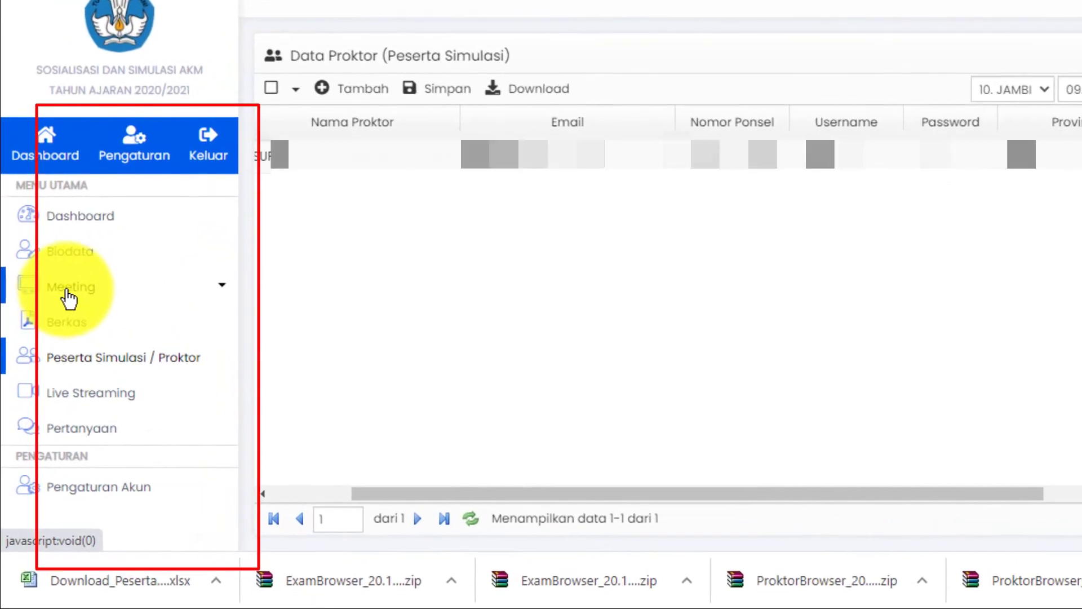
Open the Join Meeting page of the Meeting section and dismiss the warning dialog.
{"action": "left_click", "coordinate": [138, 348]}
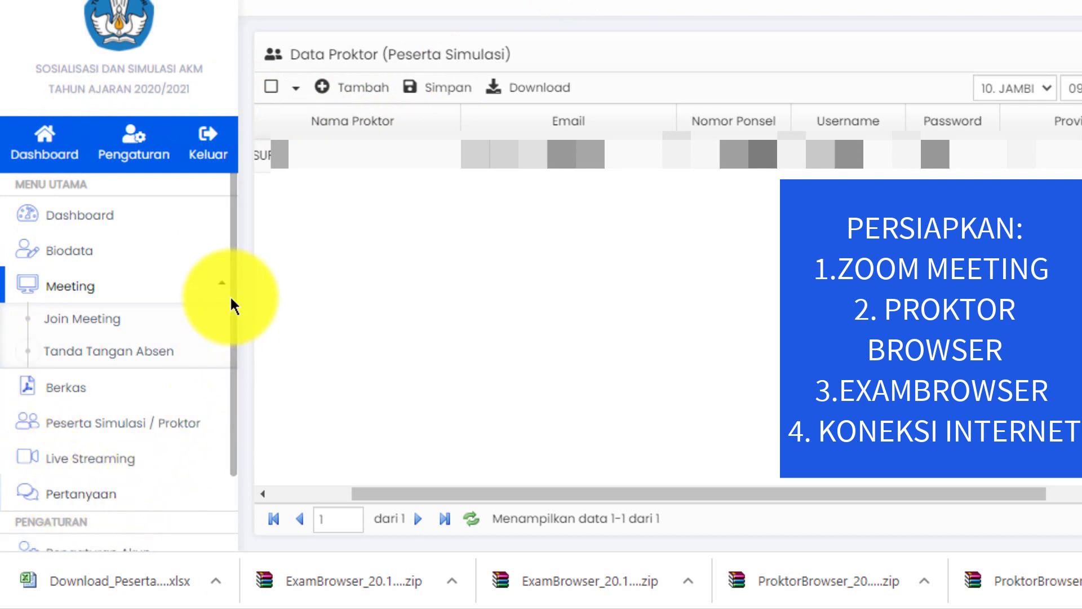
{"action": "left_click", "coordinate": [85, 326]}
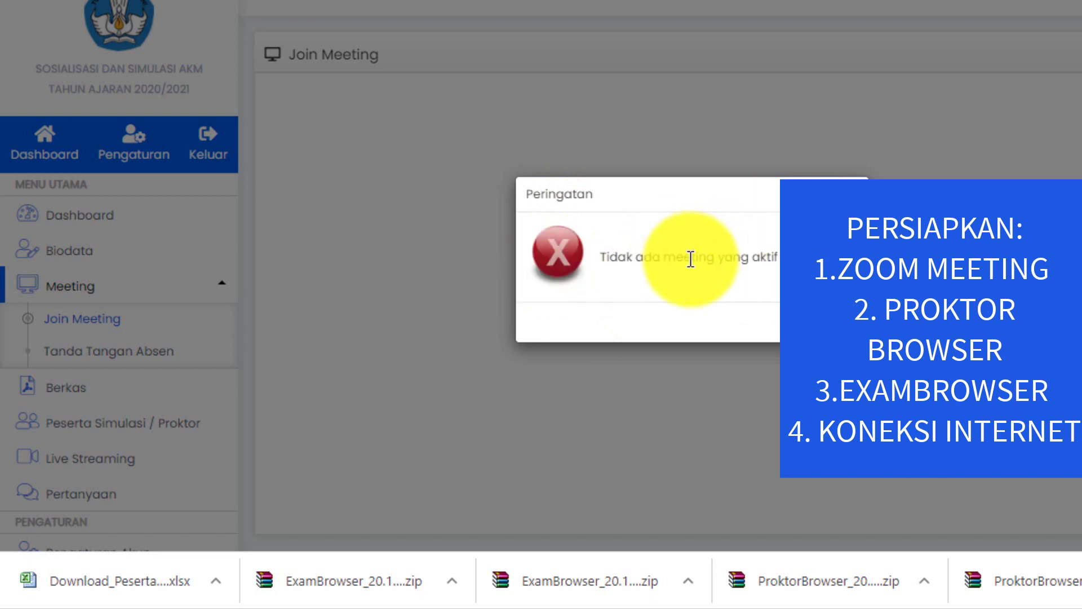
{"action": "left_click", "coordinate": [840, 332]}
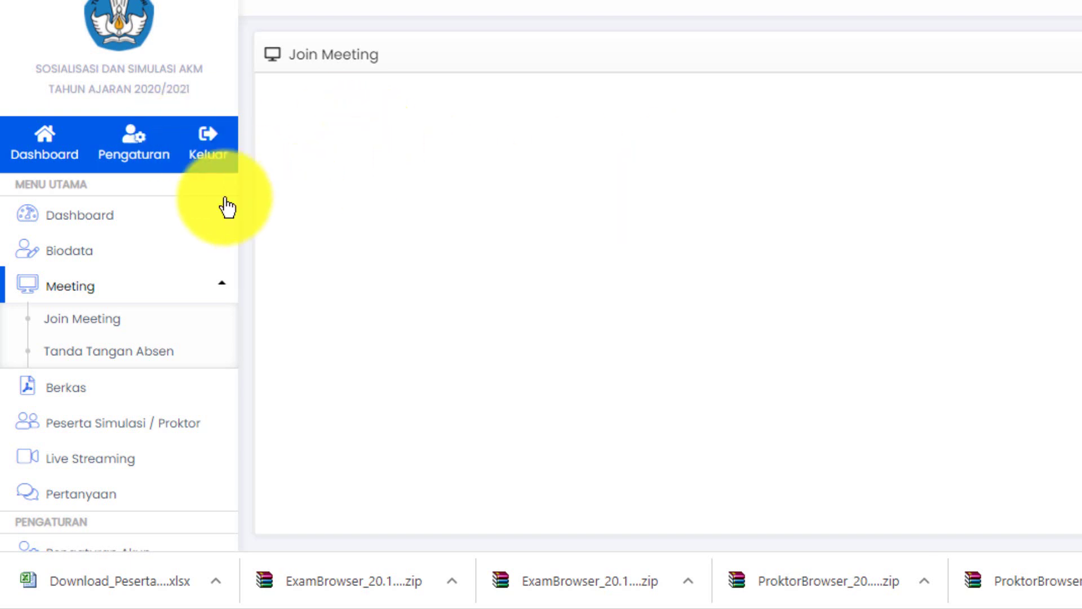
Return to the Dashboard and expand the PREREQUISITES folder under Download Berkas.
{"action": "left_click", "coordinate": [90, 221]}
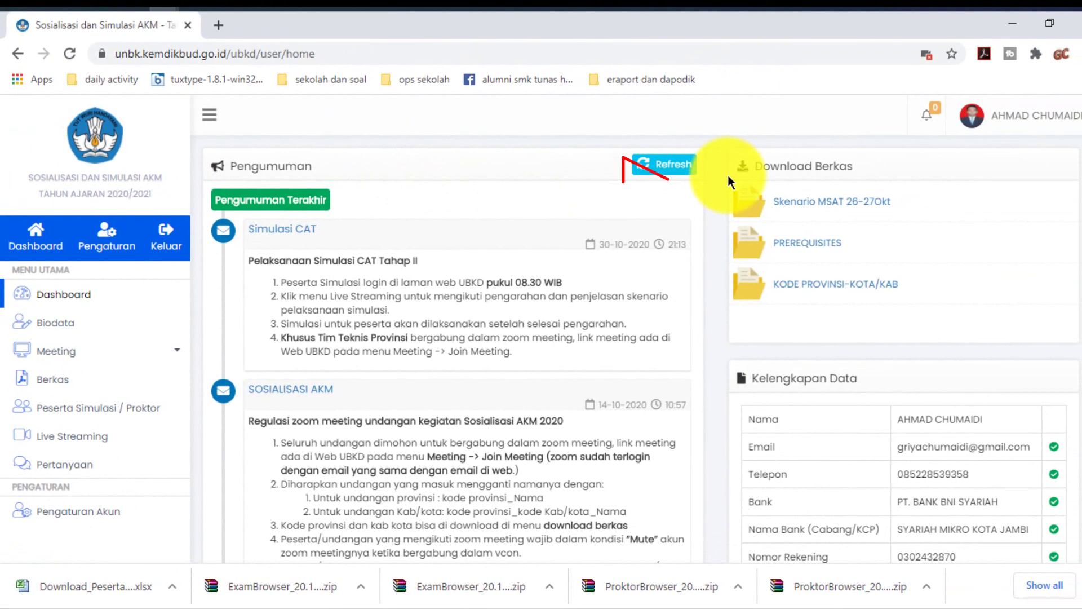
{"action": "left_click", "coordinate": [790, 248]}
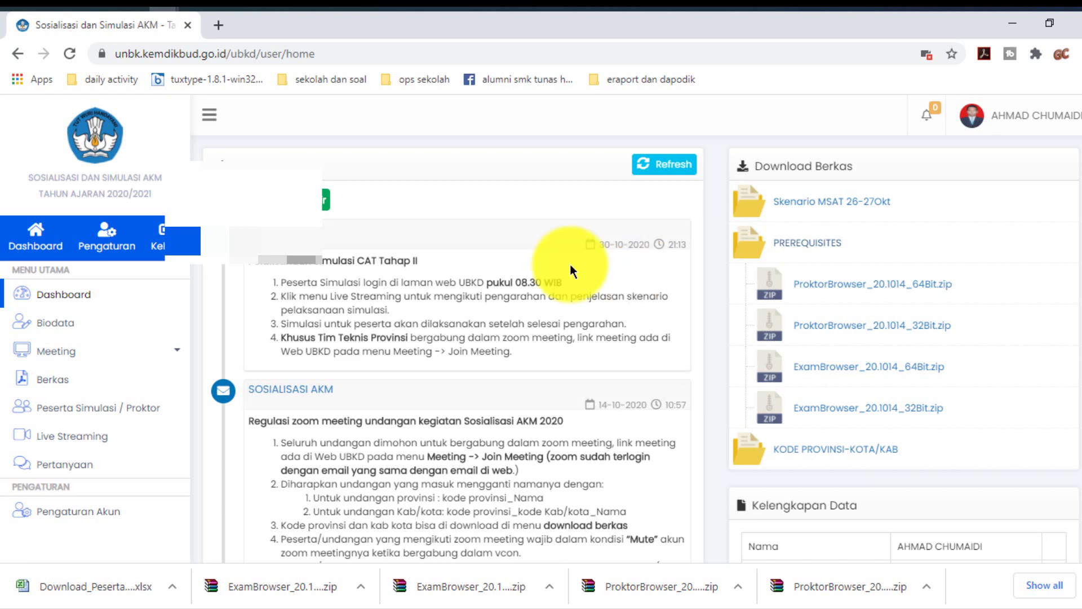
Open the properties of My Computer and check the Windows system type.
{"action": "left_click", "coordinate": [11, 4]}
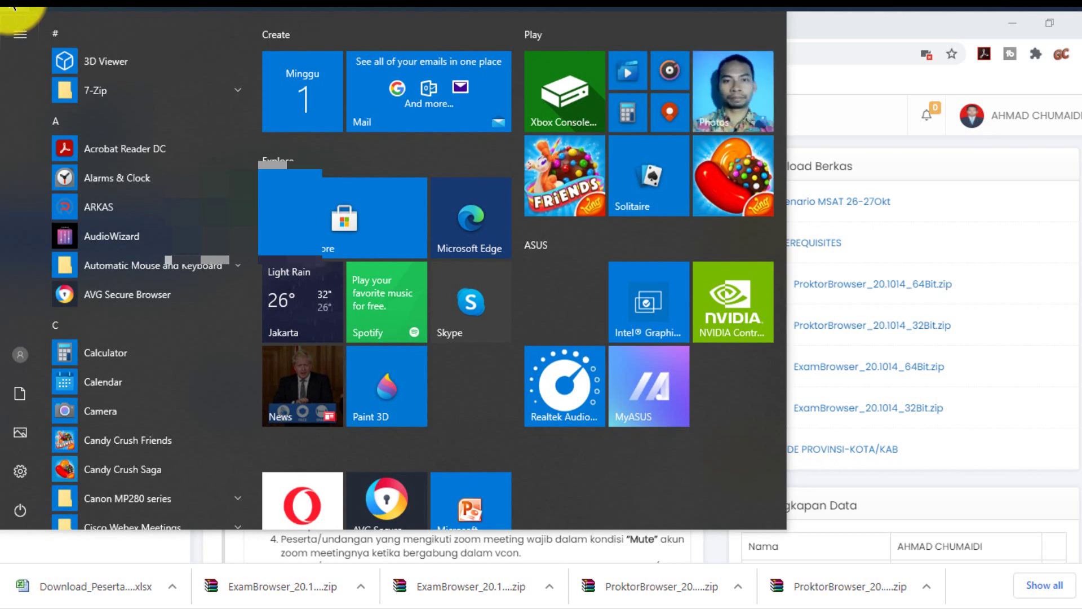
{"action": "left_click", "coordinate": [12, 6]}
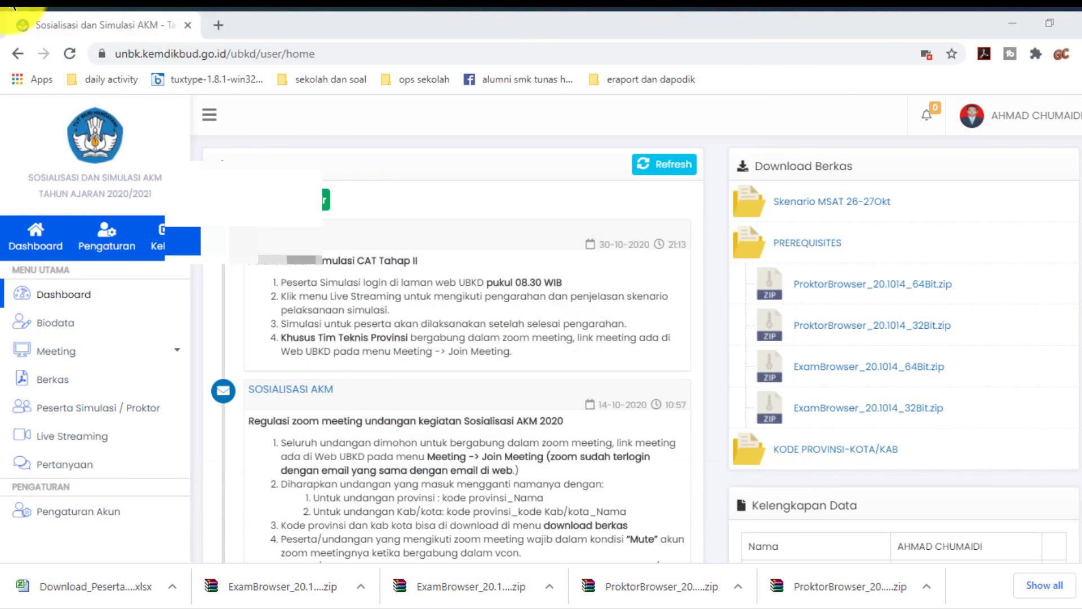
{"action": "key", "text": "super+e"}
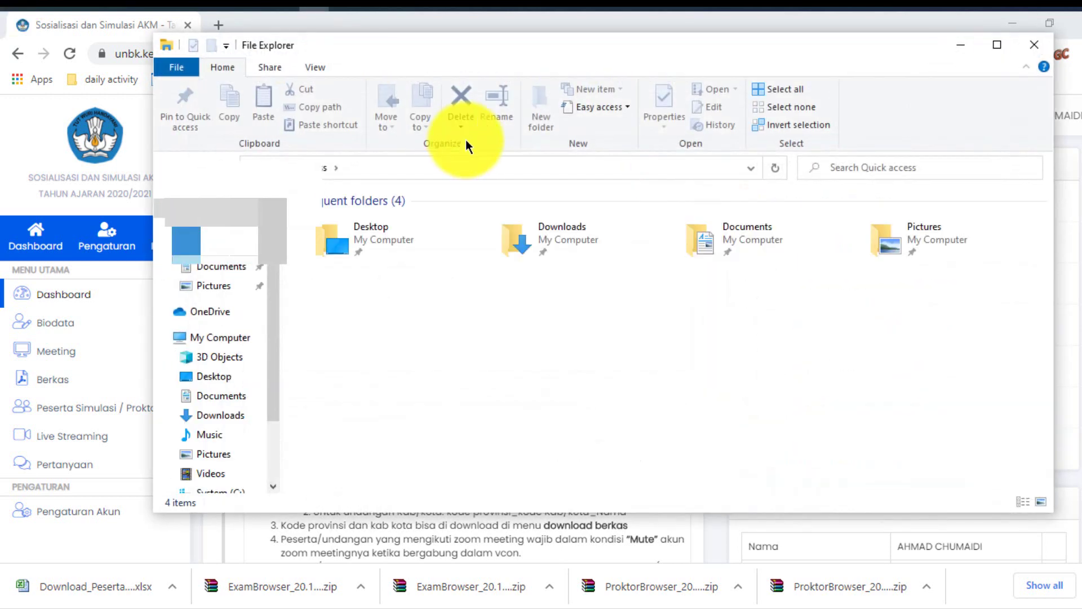
{"action": "right_click", "coordinate": [203, 342]}
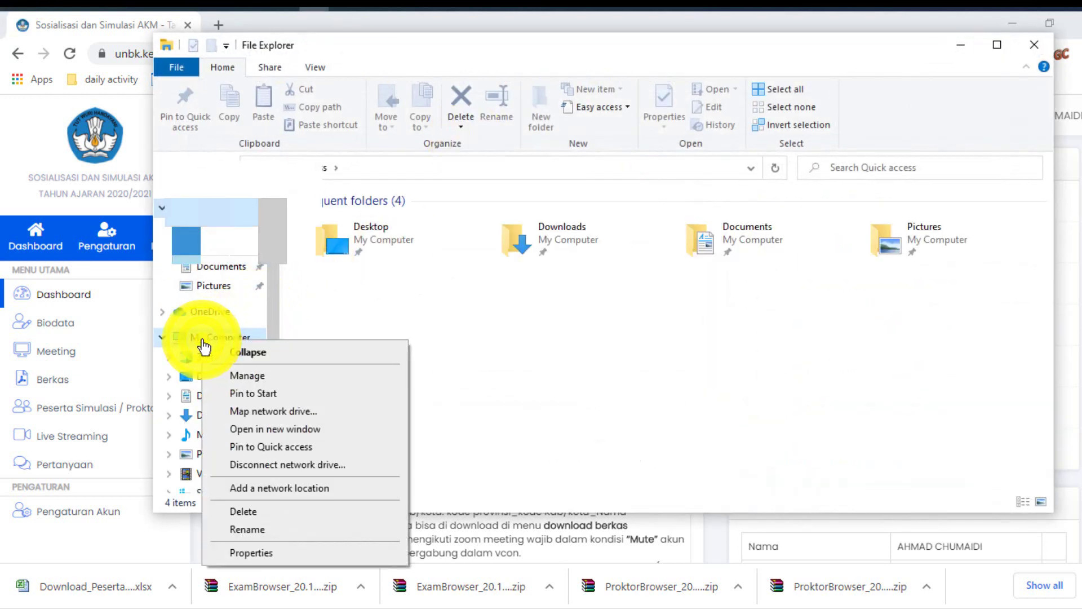
{"action": "left_click", "coordinate": [265, 552]}
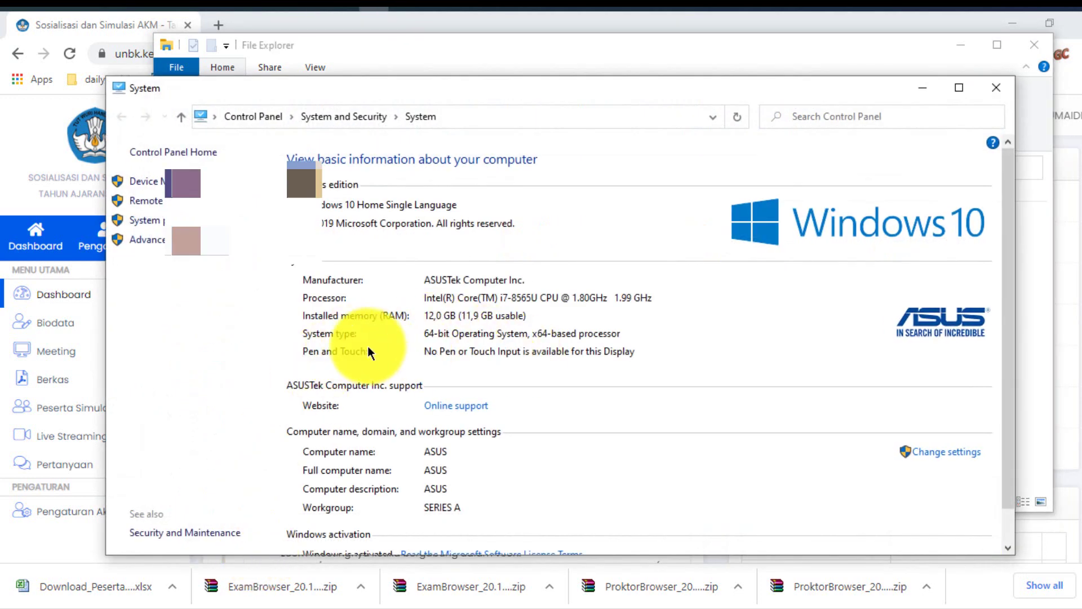
{"action": "left_click", "coordinate": [299, 331]}
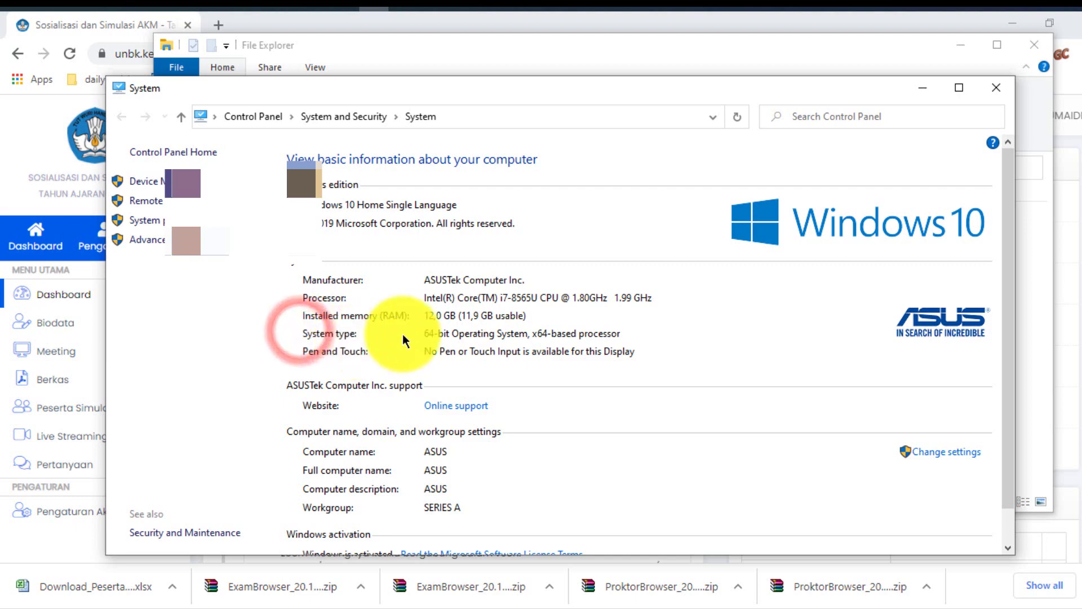
{"action": "left_click", "coordinate": [428, 334]}
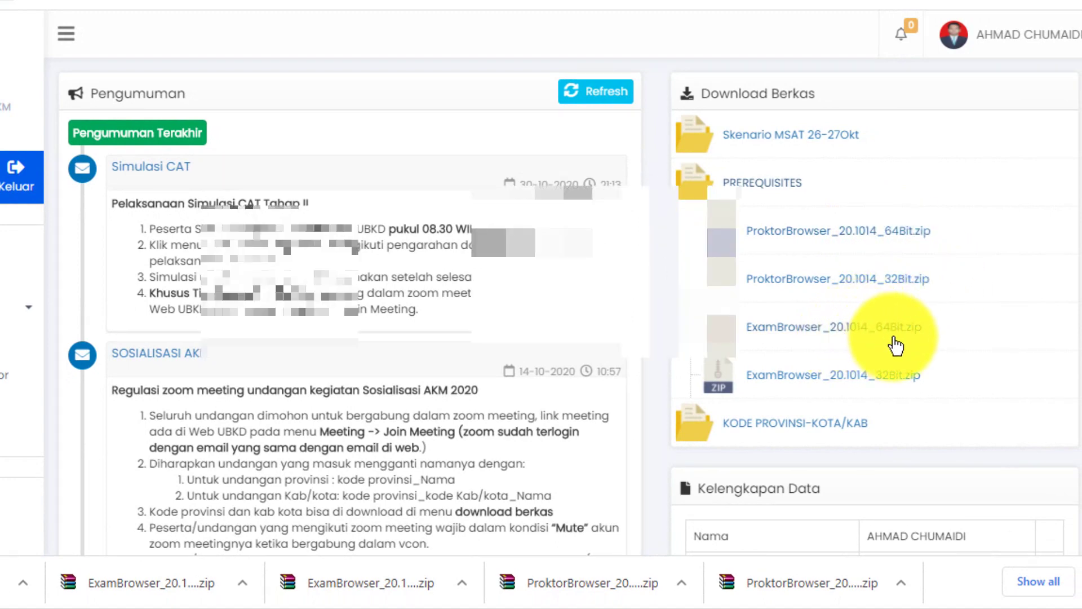
Show the downloaded archives in the ubkd folder, select the 64-bit ExamBrowser and ProktorBrowser files in turn, and put the folder window away.
{"action": "left_click", "coordinate": [246, 589]}
{"action": "left_click", "coordinate": [286, 523]}
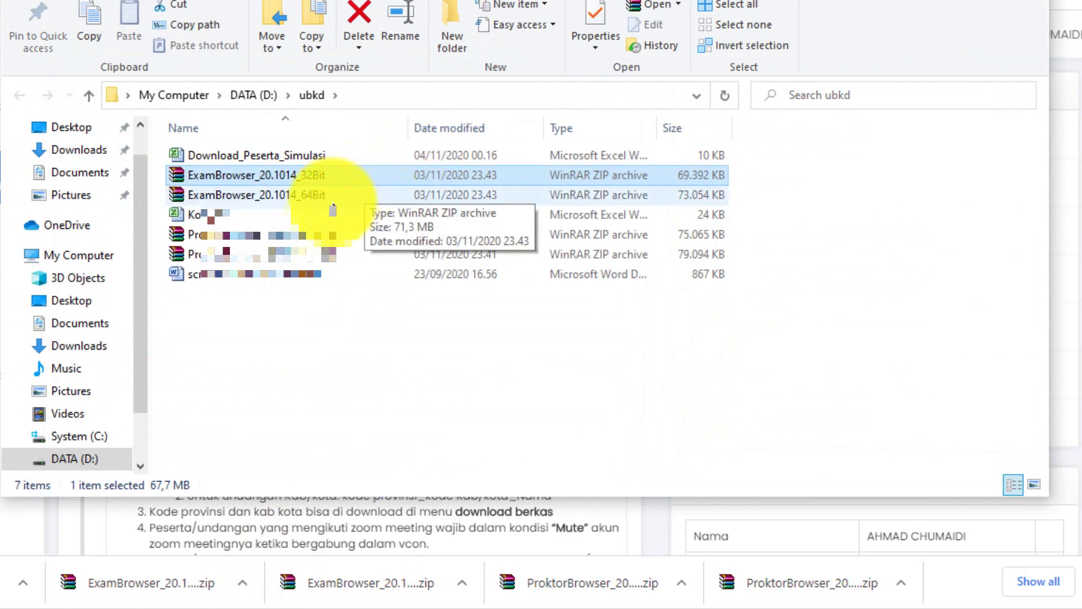
{"action": "left_click", "coordinate": [333, 198]}
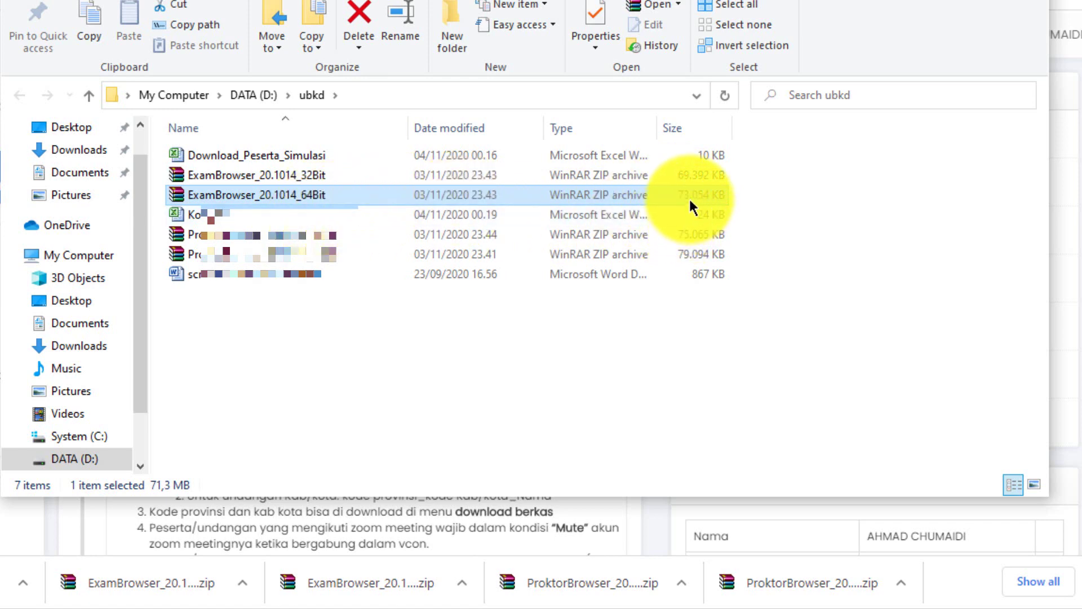
{"action": "left_click", "coordinate": [345, 255]}
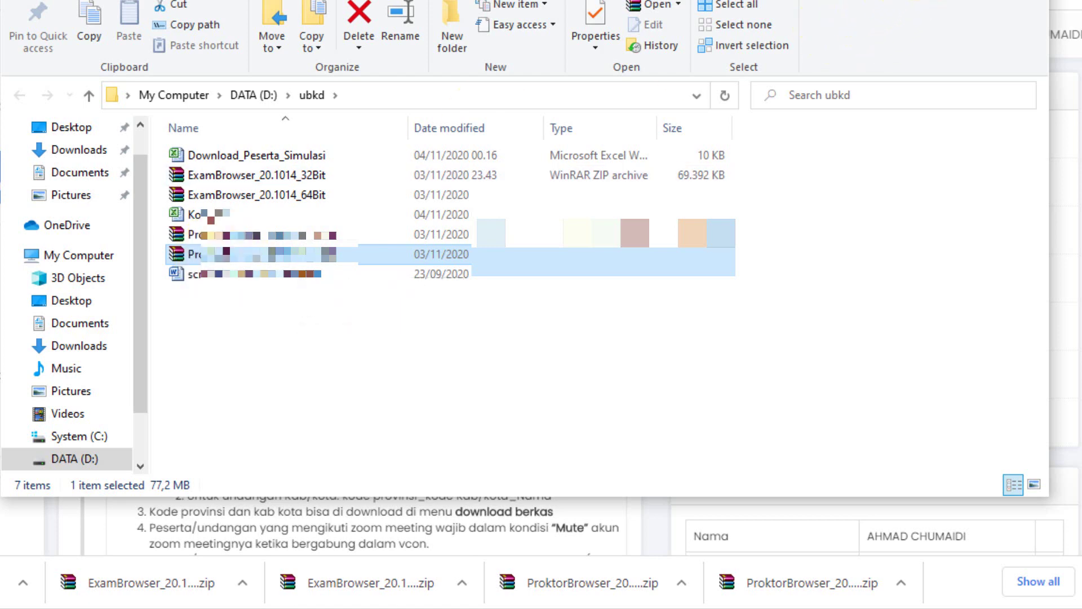
{"action": "left_click", "coordinate": [945, 1]}
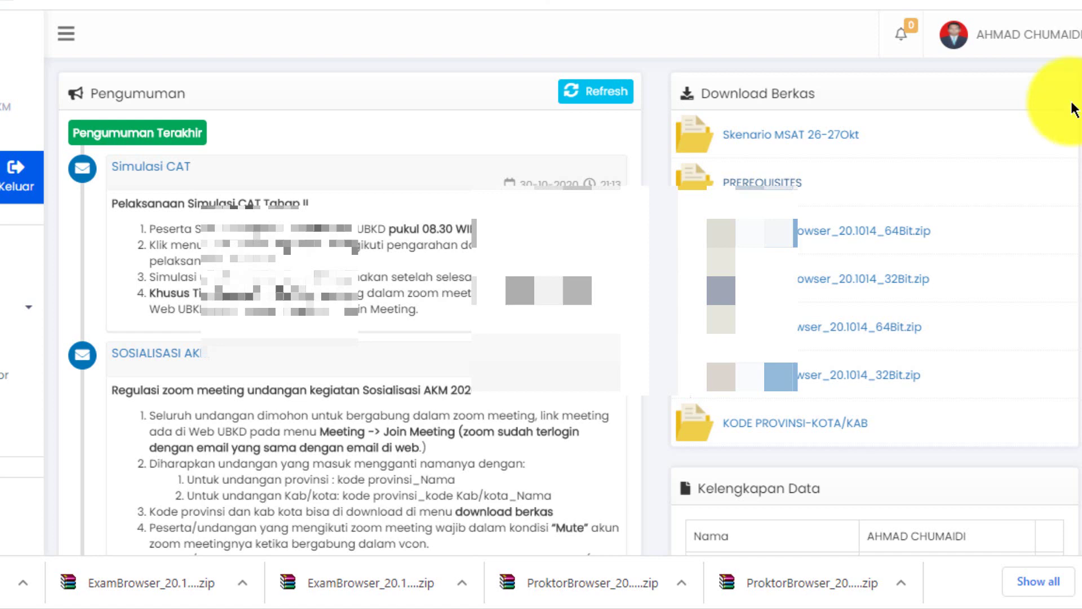
Collapse PREREQUISITES, expand the KODE PROVINSI-KOTA/KAB folder, and start downloading Kota_Kab.xlsx but cancel the save.
{"action": "left_click", "coordinate": [748, 186]}
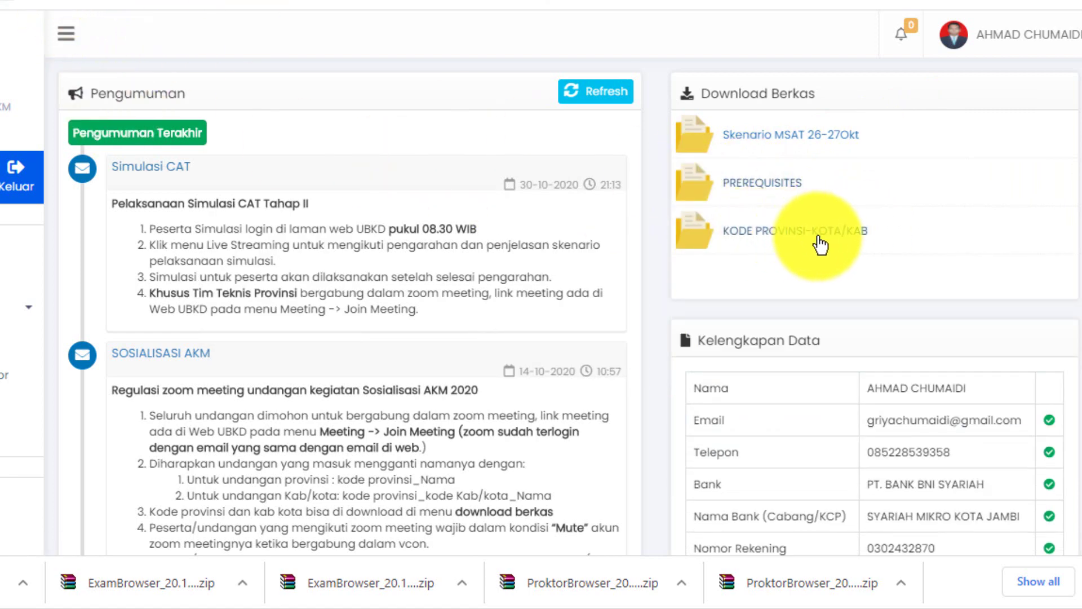
{"action": "left_click", "coordinate": [752, 242]}
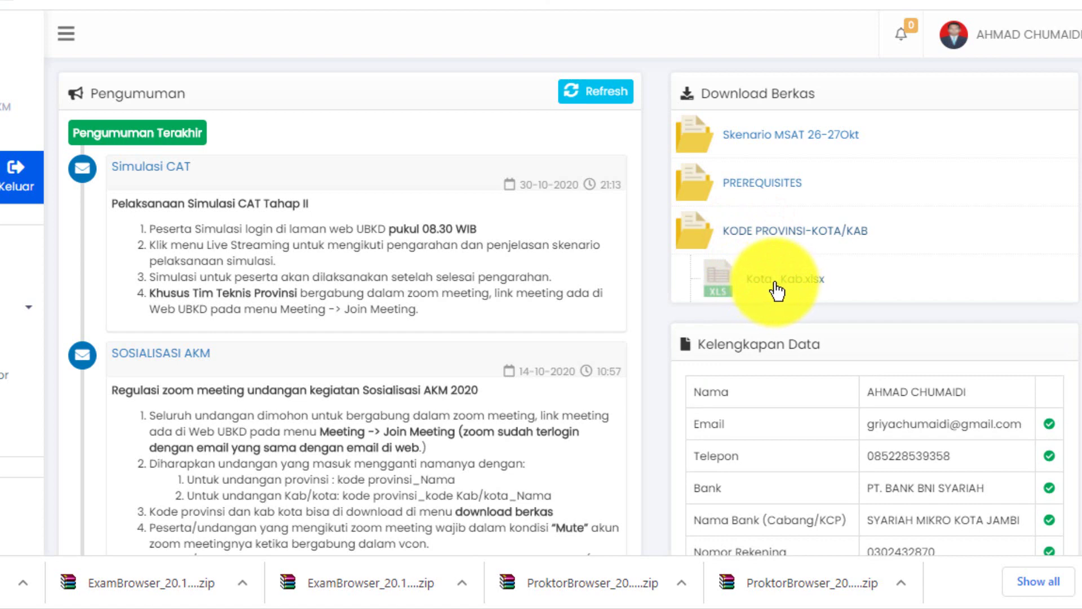
{"action": "left_click", "coordinate": [768, 291]}
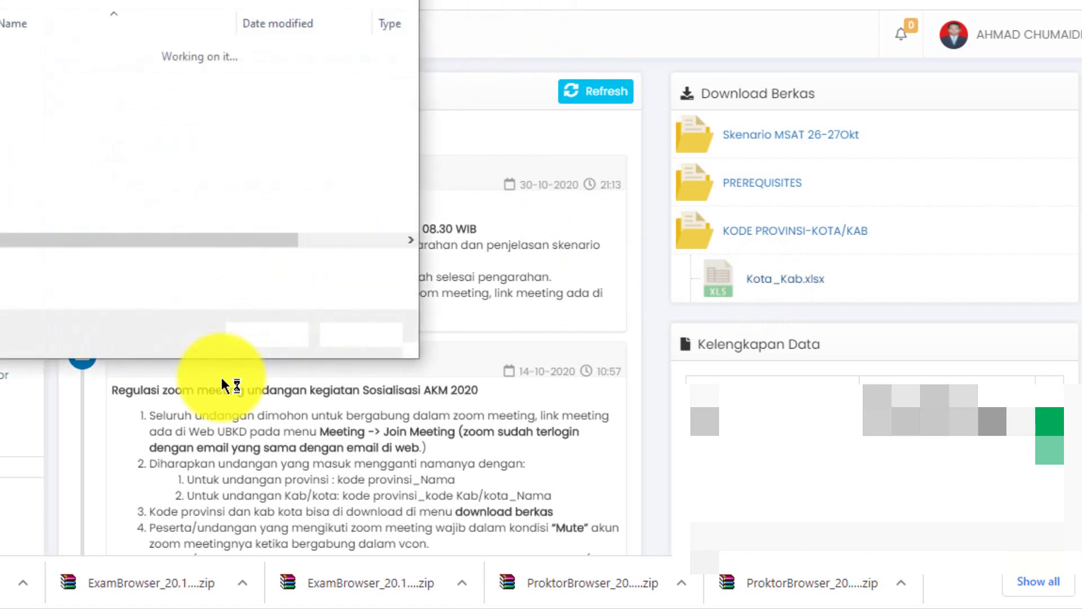
{"action": "left_click", "coordinate": [353, 335]}
Open the Kota_Kab workbook from the ubkd folder, find BUNGO and check its province and district codes.
{"action": "left_click", "coordinate": [296, 3]}
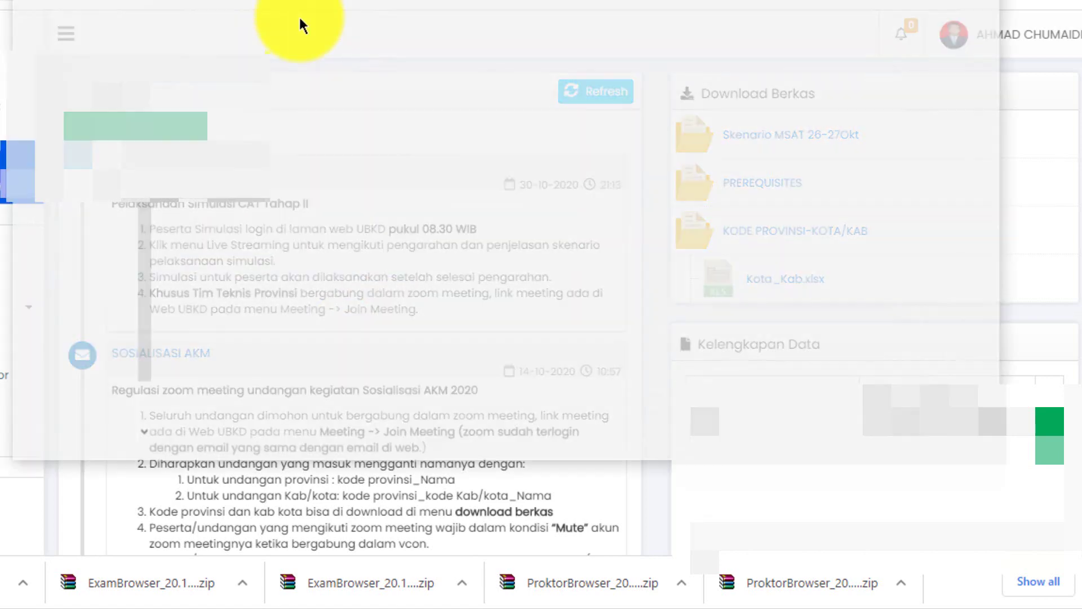
{"action": "double_click", "coordinate": [205, 213]}
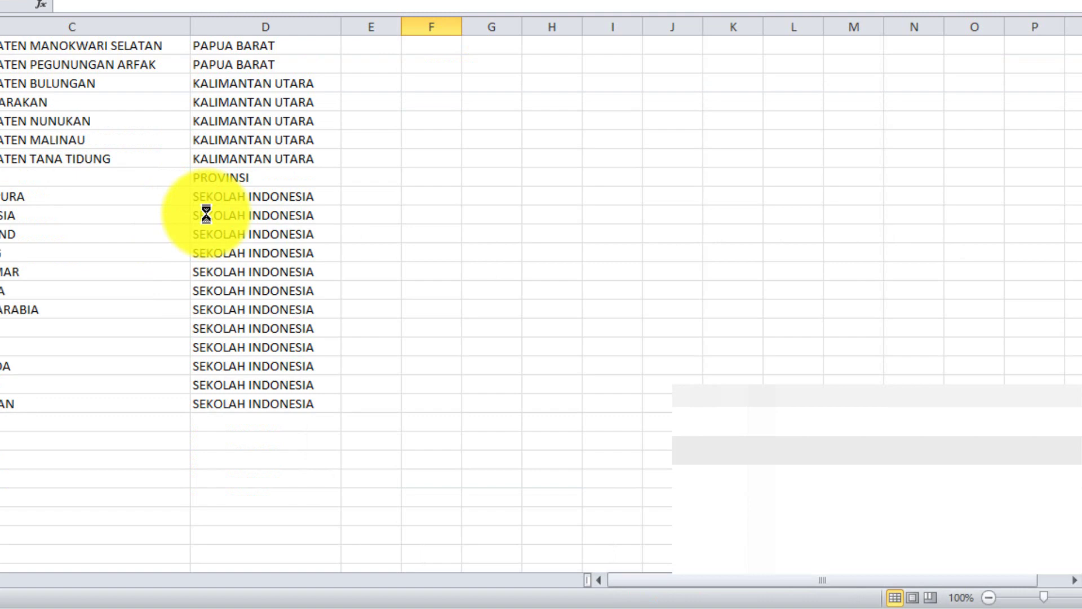
{"action": "key", "text": "ctrl+f"}
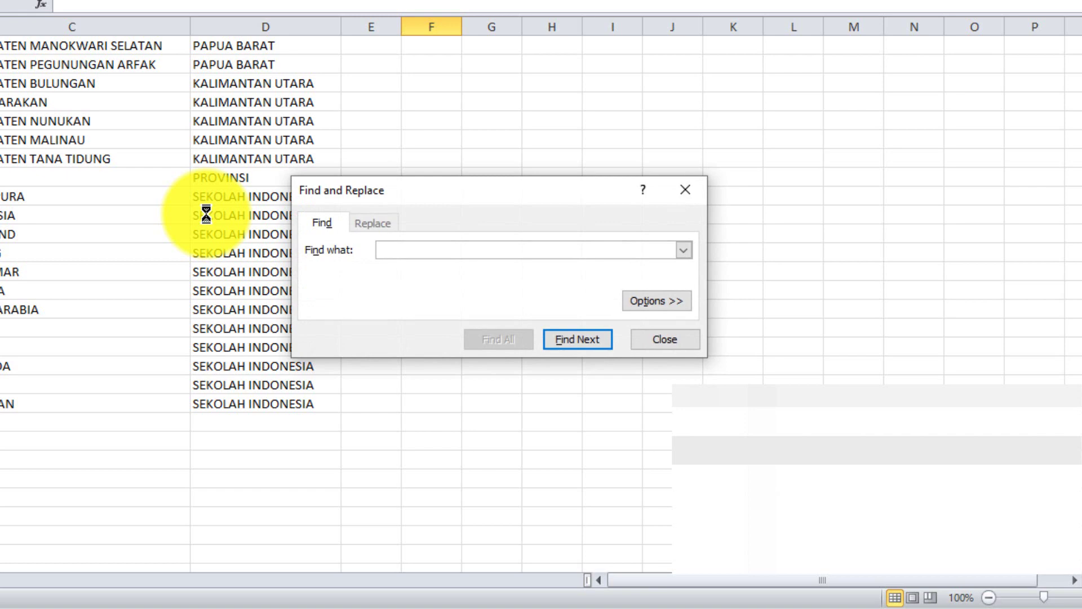
{"action": "type", "text": "BUNGO"}
{"action": "key", "text": "Return"}
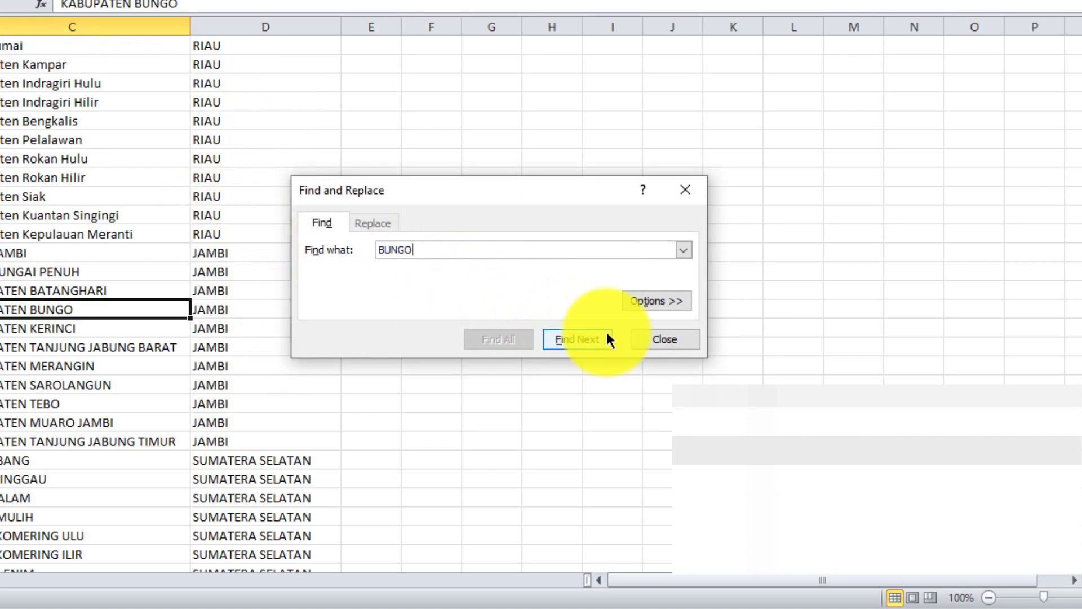
{"action": "left_click", "coordinate": [654, 340]}
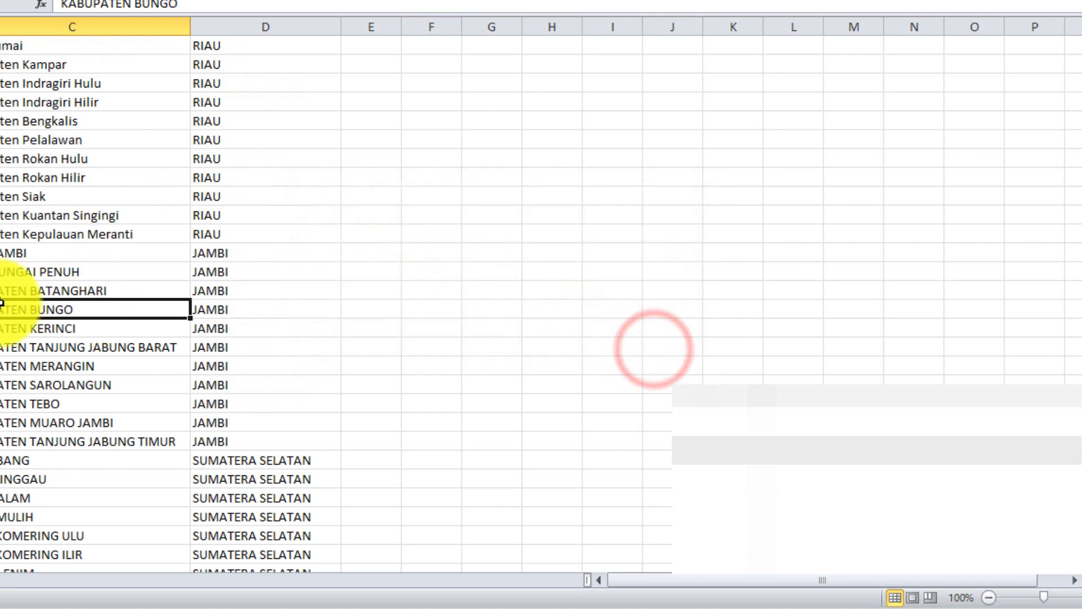
{"action": "left_click", "coordinate": [0, 309]}
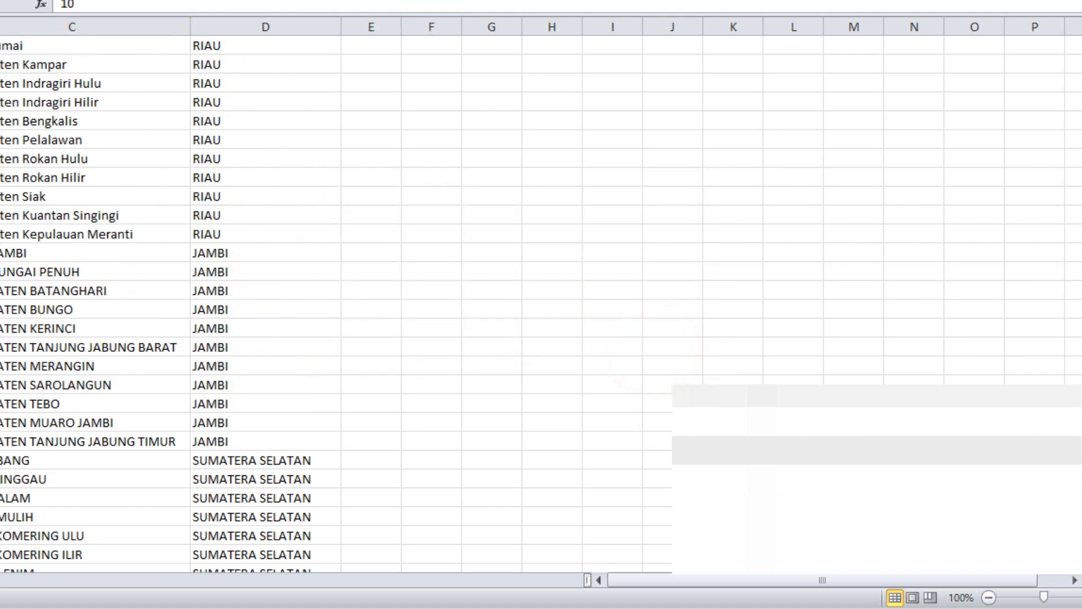
{"action": "left_click", "coordinate": [0, 310]}
Find ENIM in the workbook and check its province and district codes.
{"action": "key", "text": "ctrl+f"}
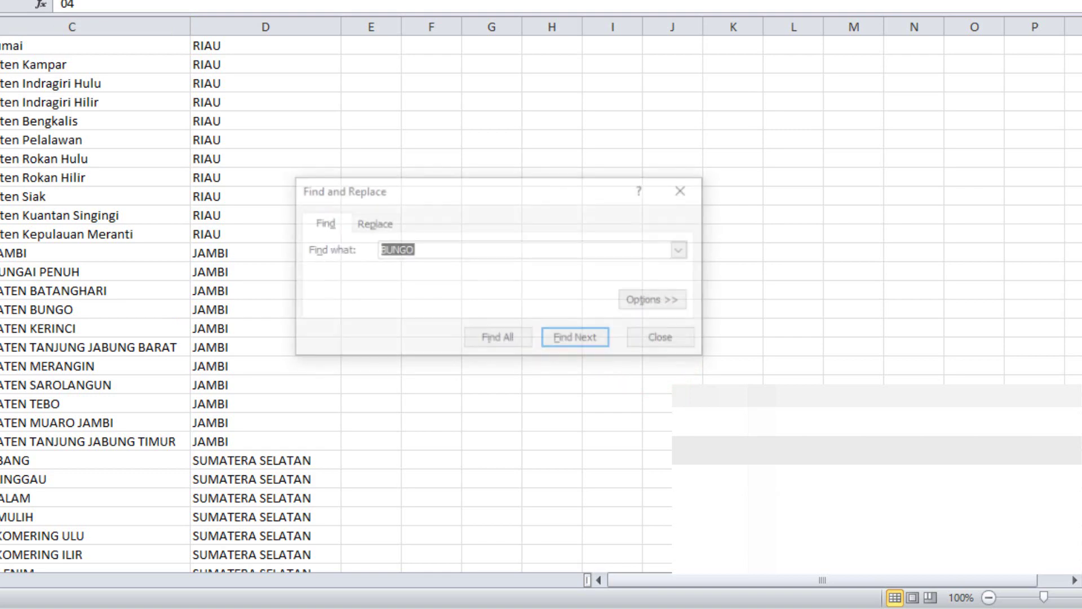
{"action": "type", "text": "SOLO"}
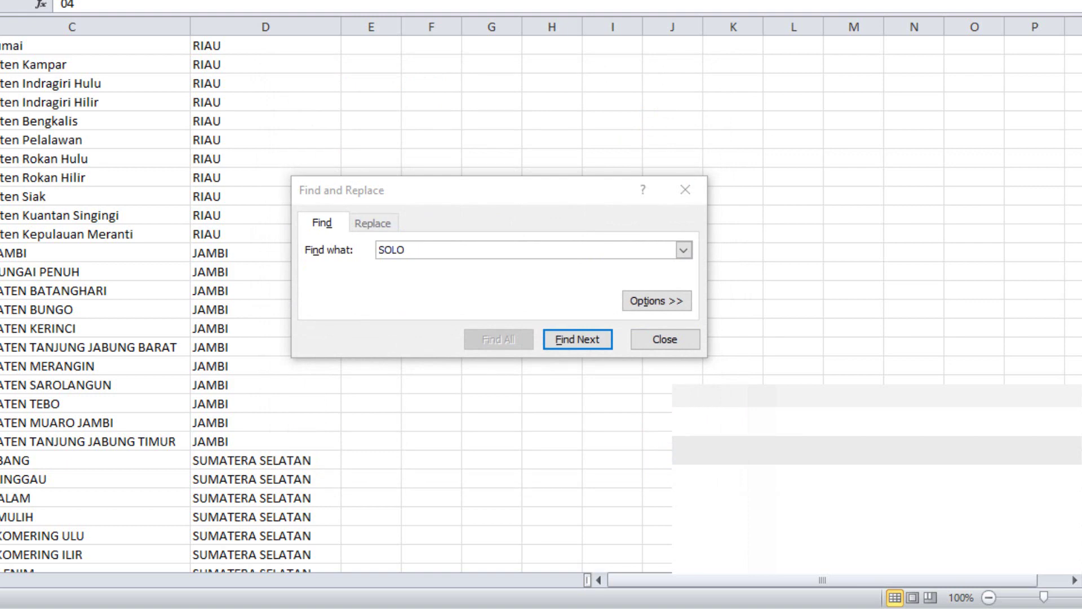
{"action": "left_click", "coordinate": [437, 252]}
{"action": "left_click", "coordinate": [443, 250]}
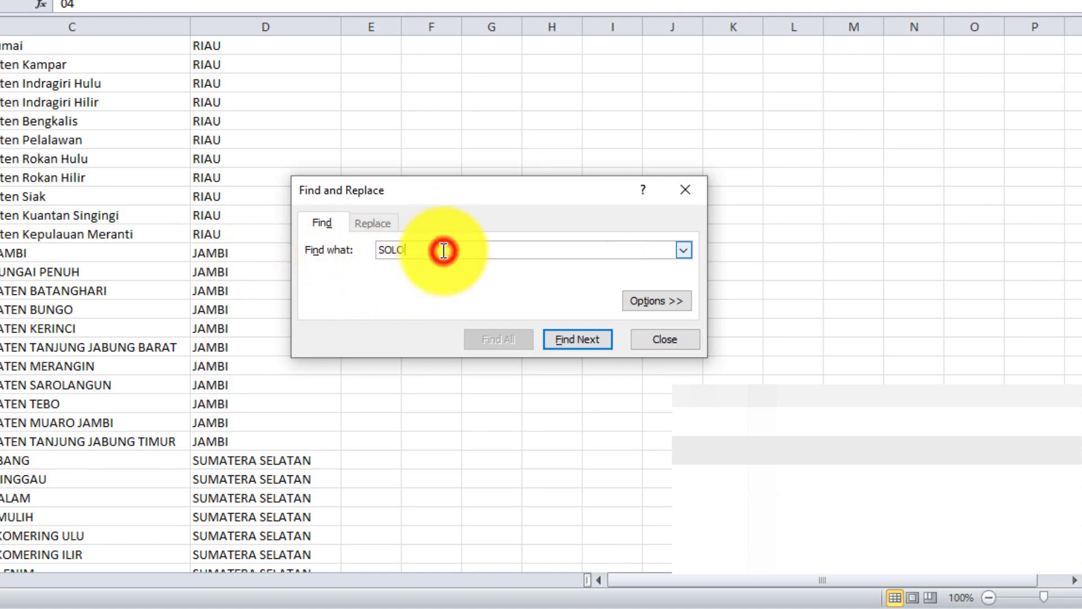
{"action": "key", "text": "BackSpace"}
{"action": "key", "text": "BackSpace"}
{"action": "key", "text": "BackSpace"}
{"action": "key", "text": "BackSpace"}
{"action": "type", "text": "ENIM"}
{"action": "key", "text": "Return"}
{"action": "left_click", "coordinate": [657, 339]}
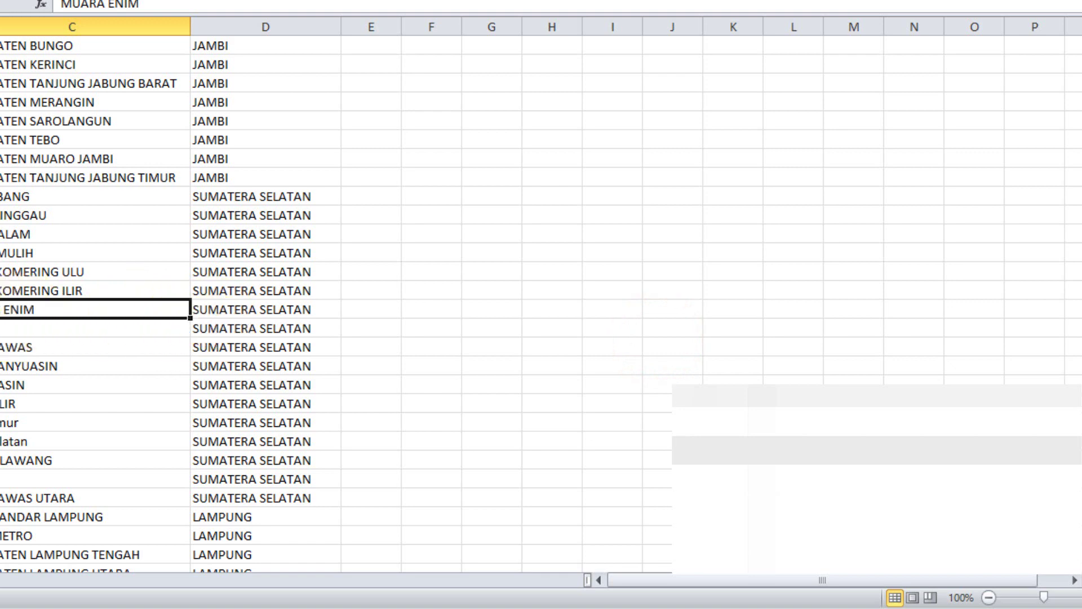
{"action": "left_click", "coordinate": [0, 309]}
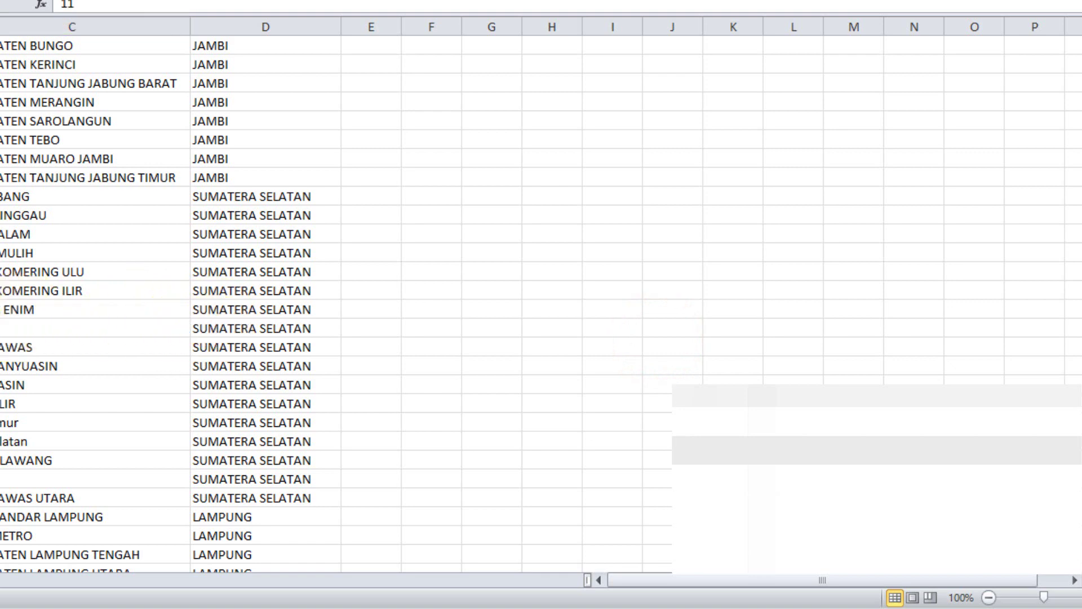
{"action": "left_click", "coordinate": [0, 309]}
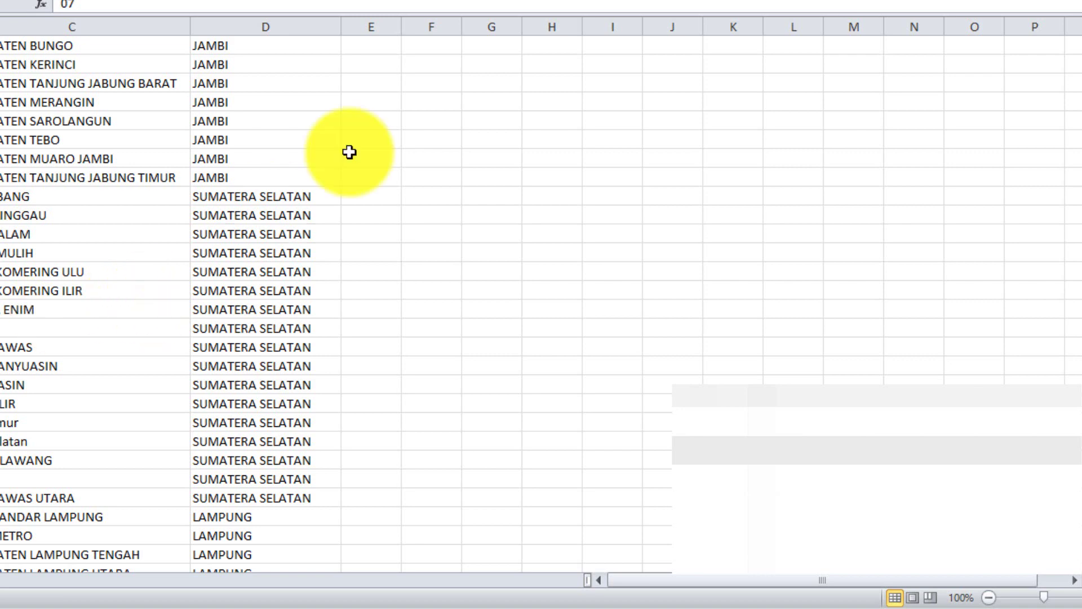
Close the Kota_Kab workbook and put the ubkd folder window away to return to the dashboard.
{"action": "left_click", "coordinate": [1076, 0]}
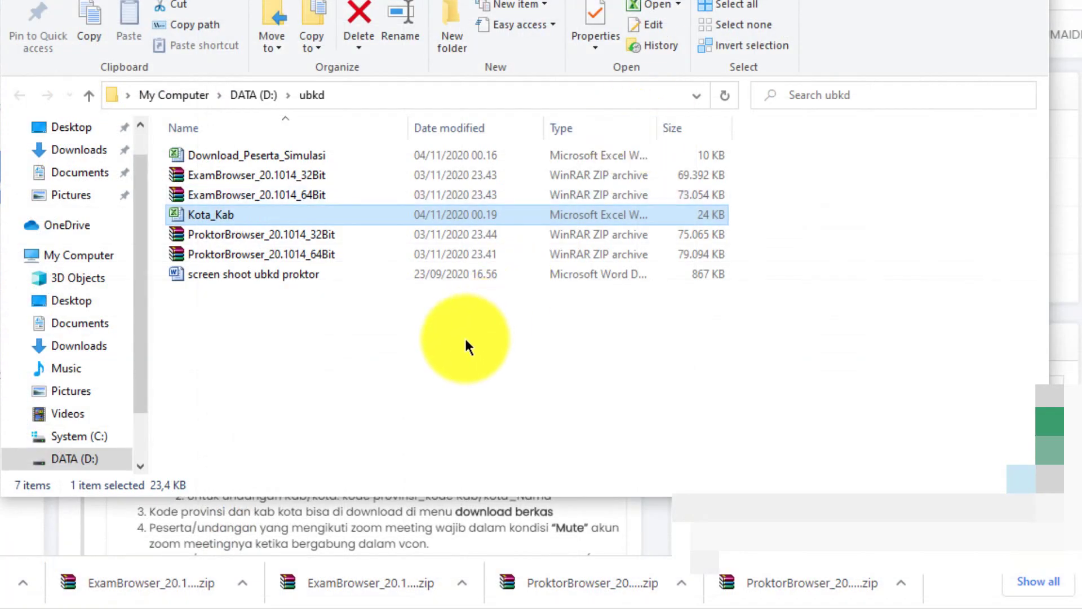
{"action": "left_click", "coordinate": [572, 333]}
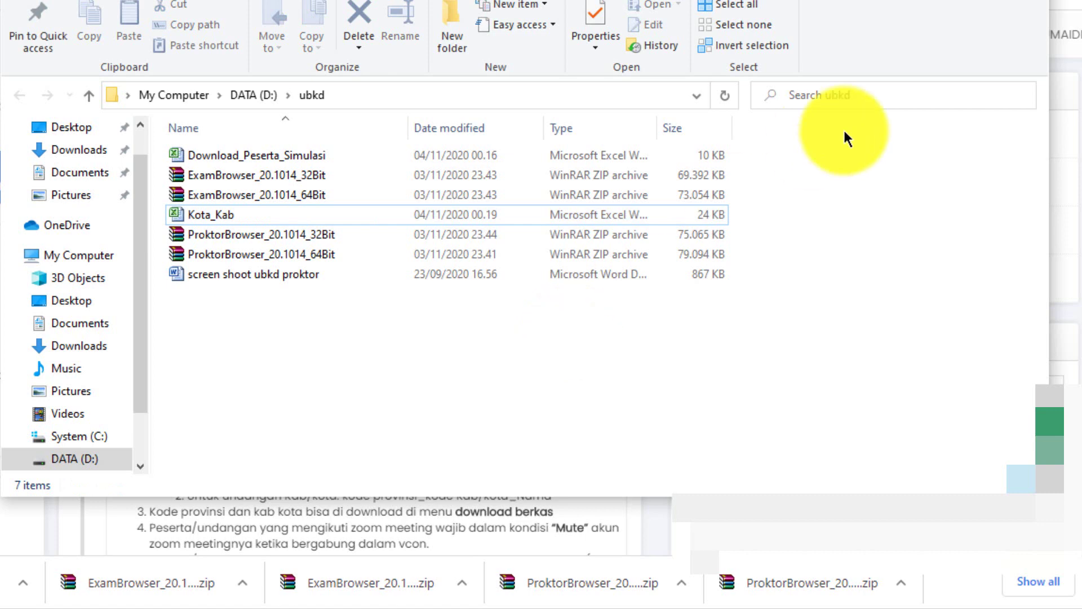
{"action": "left_click", "coordinate": [942, 0]}
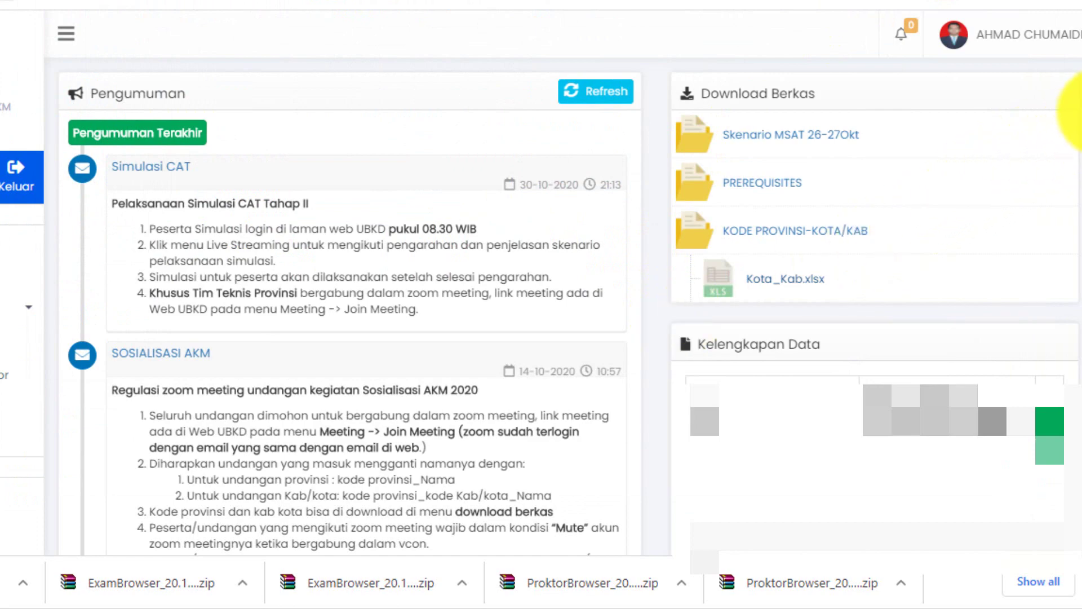
{"action": "scroll", "coordinate": [1077, 105], "scroll_direction": "down", "scroll_amount": 6}
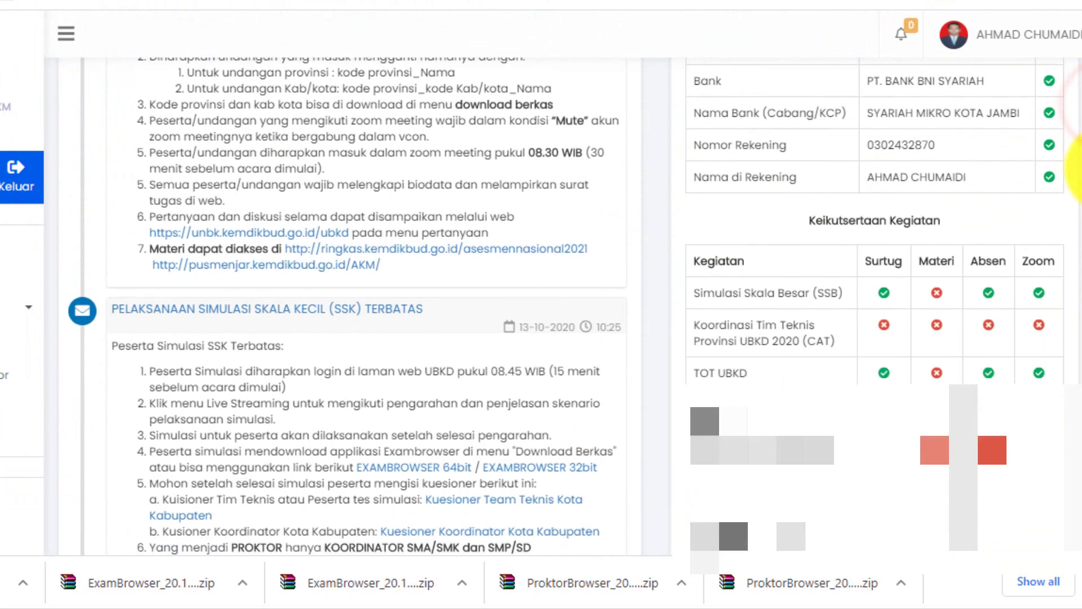
{"action": "scroll", "coordinate": [1080, 166], "scroll_direction": "up", "scroll_amount": 4}
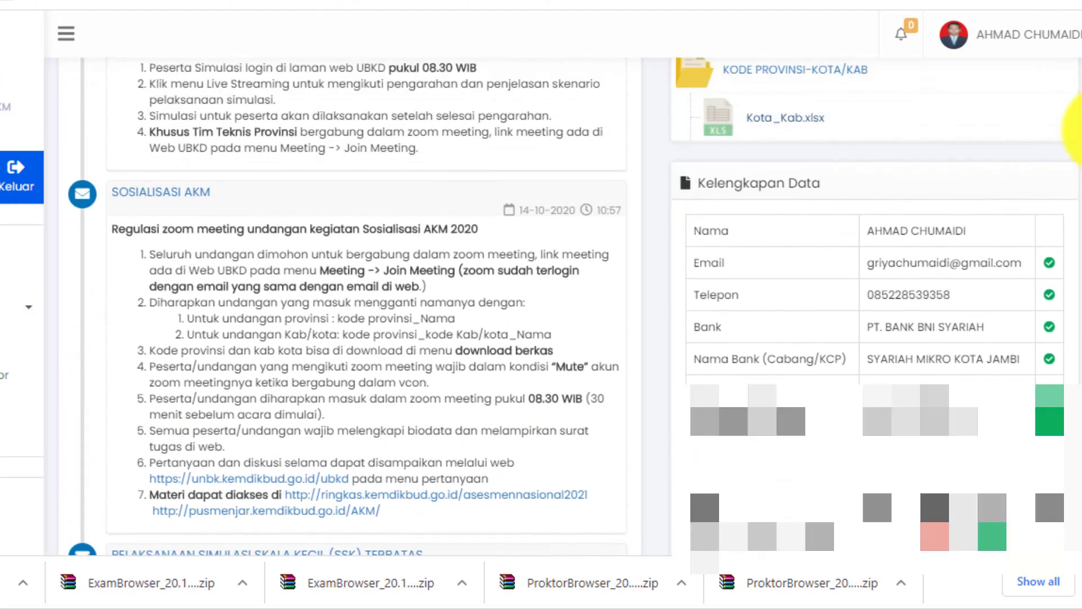
{"action": "scroll", "coordinate": [1080, 130], "scroll_direction": "up", "scroll_amount": 3}
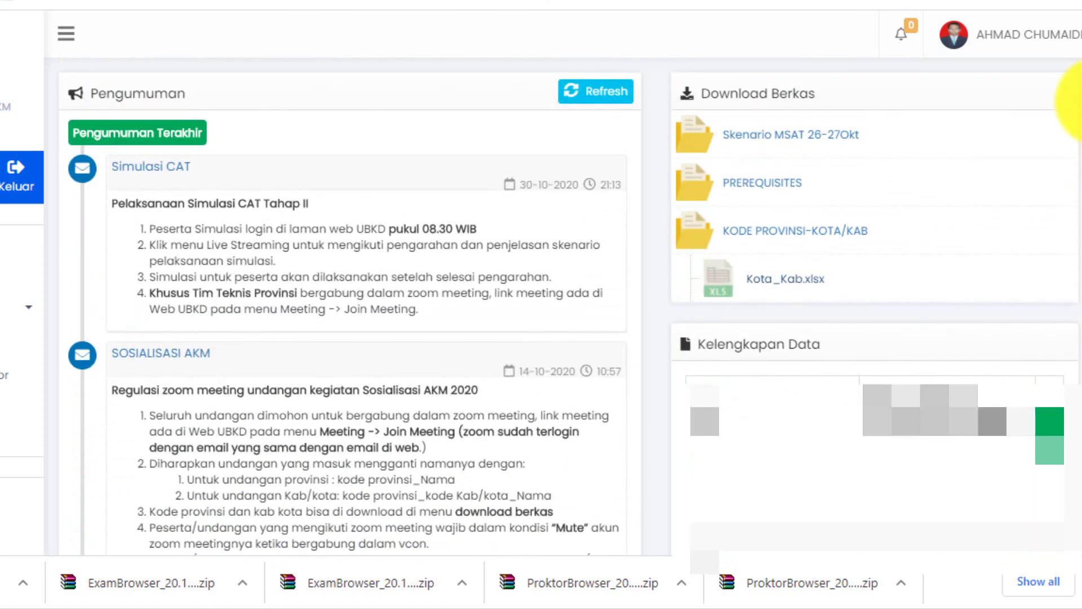